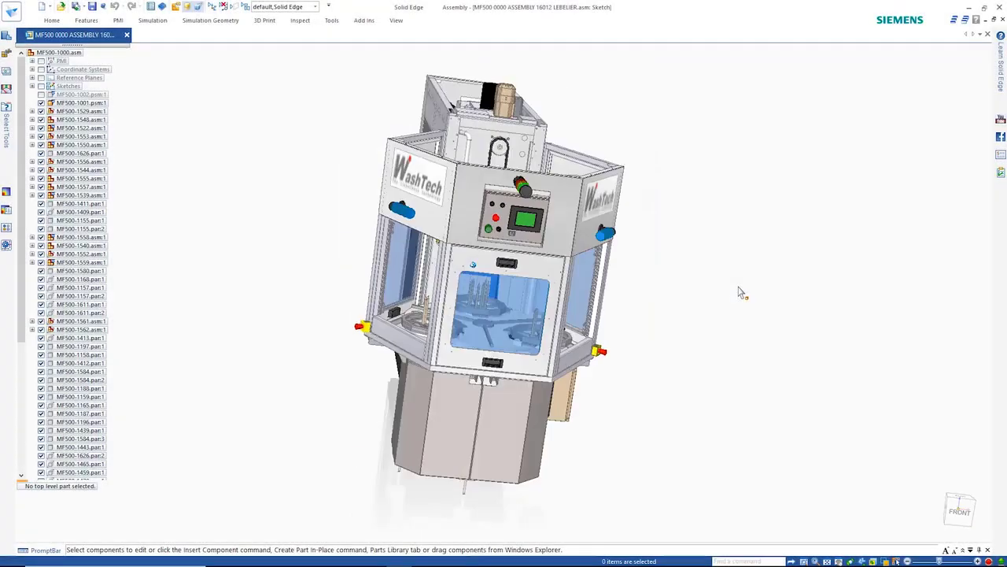
# Display the 2-Top Cover configuration and open MF500-1001.psm for in-place editing
pyautogui.click(315, 6)
pyautogui.click(323, 123)
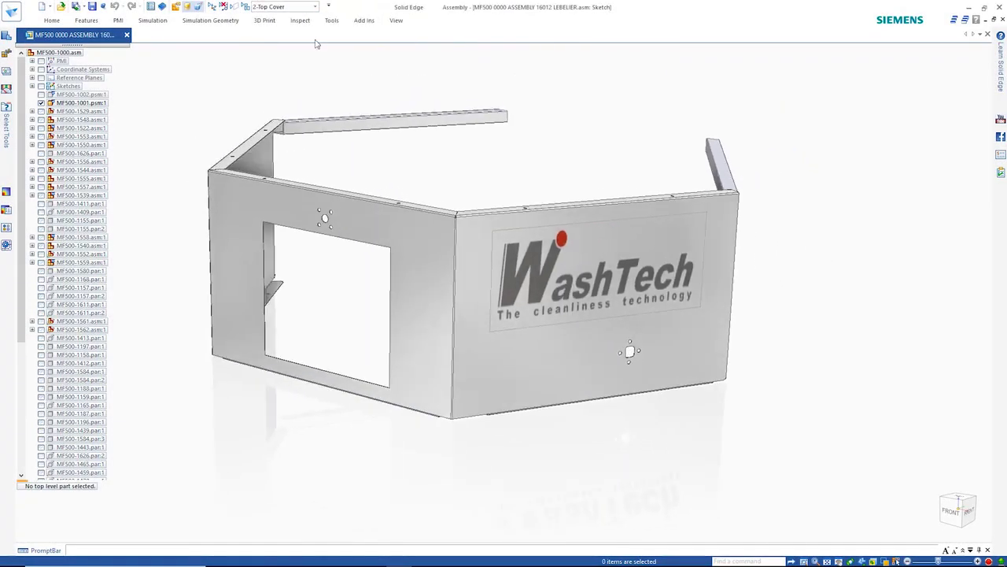
pyautogui.doubleClick(79, 103)
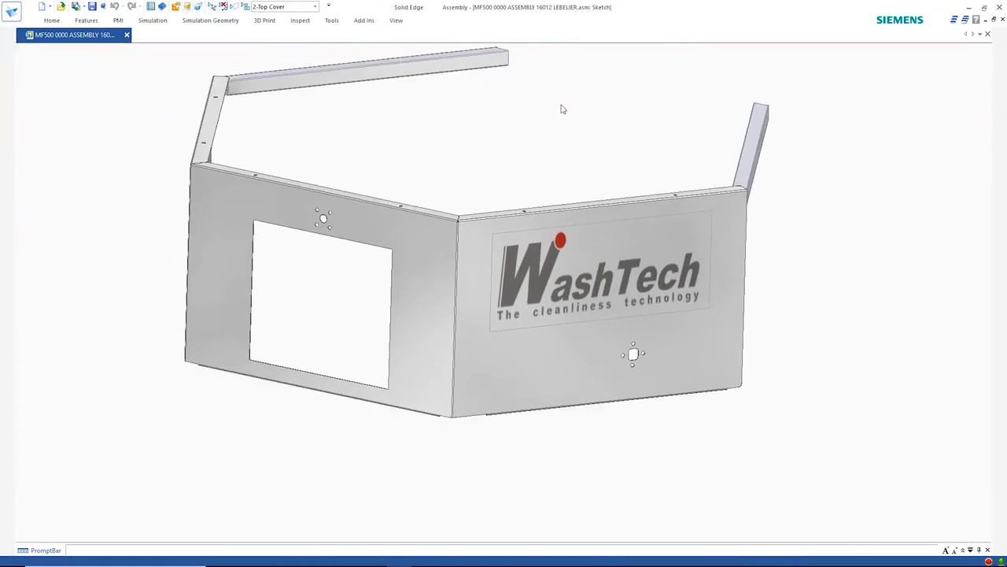
# Sketch an open U profile above the frame: an upright line from its rear corner, a 180° arc of about 348 mm radius, and a parallel line back
pyautogui.click(119, 43)
pyautogui.click(758, 189)
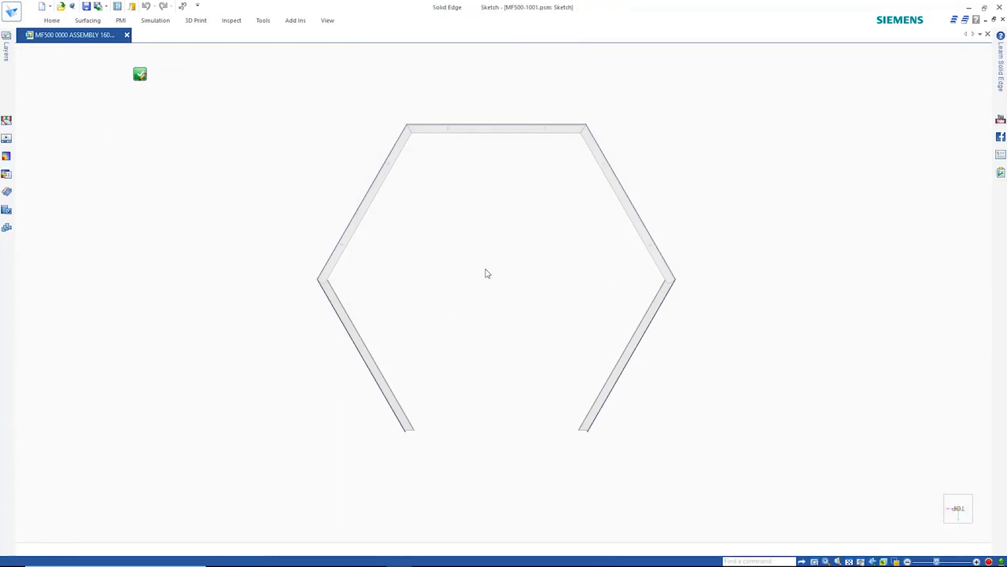
pyautogui.click(385, 475)
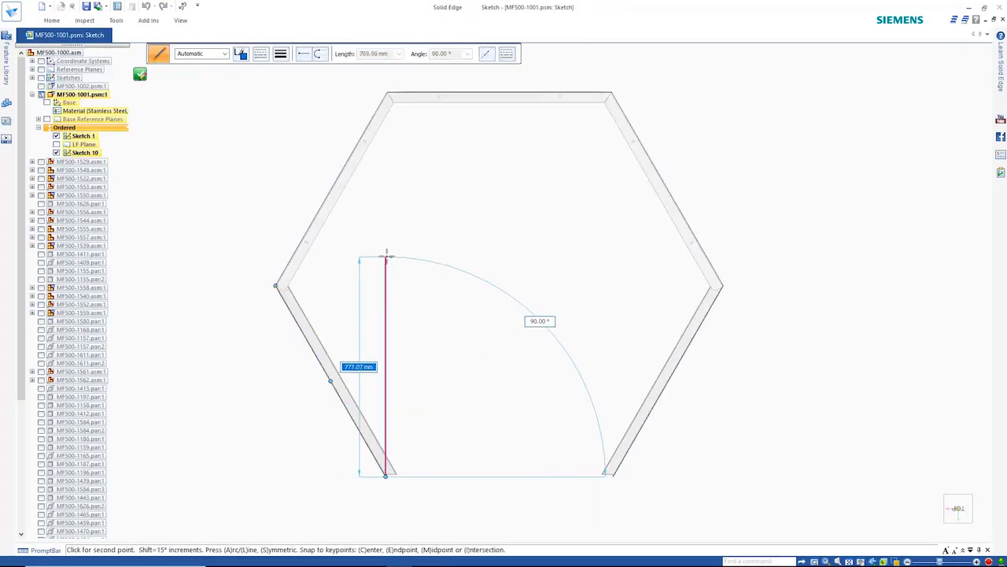
pyautogui.click(385, 250)
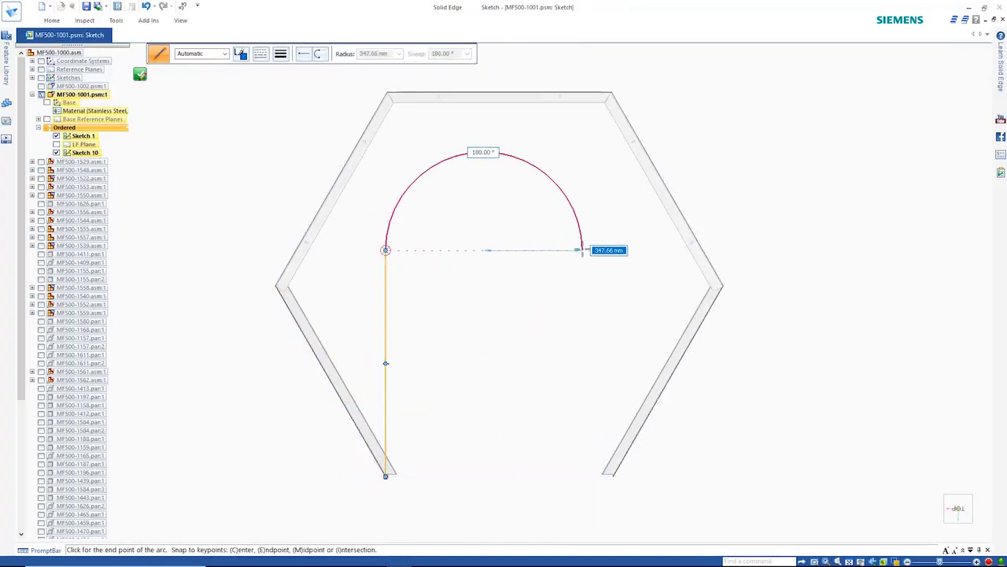
pyautogui.click(583, 250)
pyautogui.click(583, 475)
pyautogui.press('Escape')
# Dimension the length of the second straight line of the U profile
pyautogui.rightClick(846, 218)
pyautogui.click(819, 218)
pyautogui.click(583, 306)
pyautogui.click(742, 309)
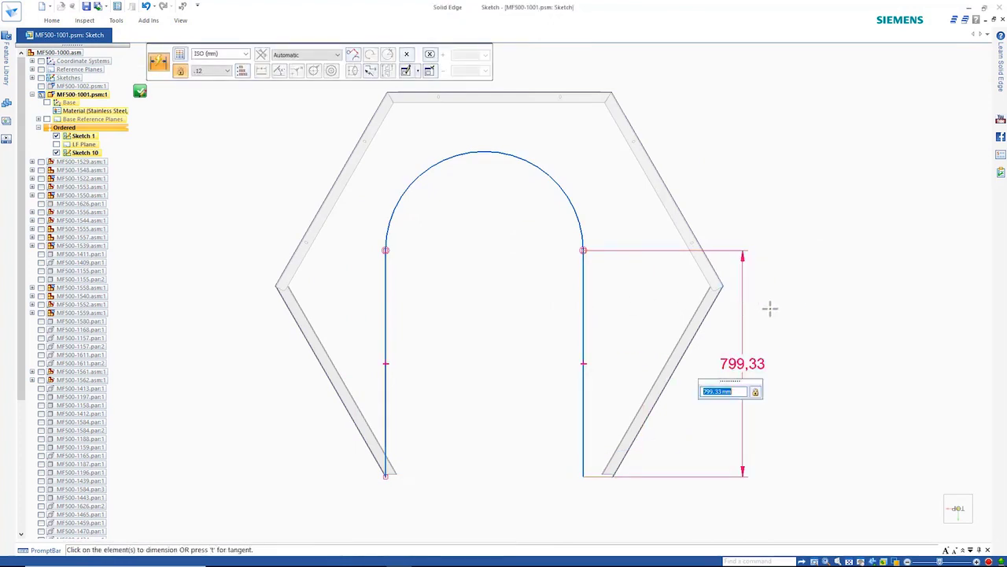
pyautogui.press('Escape')
# Set the length dimension of the U profile's straight leg to 839.3 mm
pyautogui.click(52, 21)
pyautogui.click(208, 48)
pyautogui.click(742, 366)
pyautogui.scroll(5, 729, 391)
pyautogui.scroll(-10, 729, 391)
pyautogui.scroll(6, 729, 391)
pyautogui.click(772, 318)
# Connect the free end of the U profile to the opposite rear corner of the frame and close the sketch
pyautogui.moveTo(773, 319); pyautogui.dragTo(774, 294, button='right')
pyautogui.click(593, 476)
pyautogui.click(613, 477)
pyautogui.press('Escape')
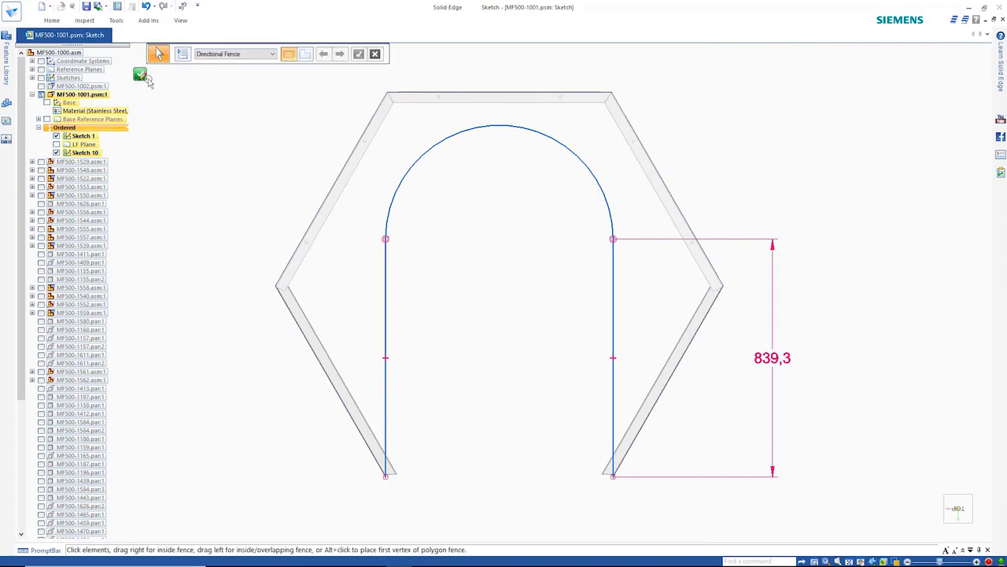
pyautogui.click(140, 74)
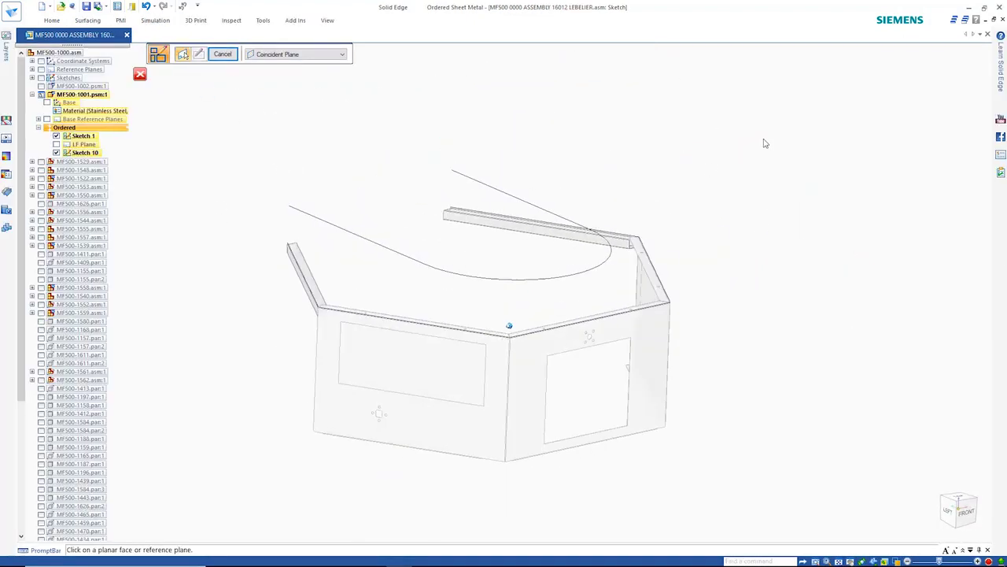
# Set up a Lofted Flange that uses triangulation to develop each bend, with bends and 10 segments in arcs
pyautogui.click(52, 20)
pyautogui.click(272, 80)
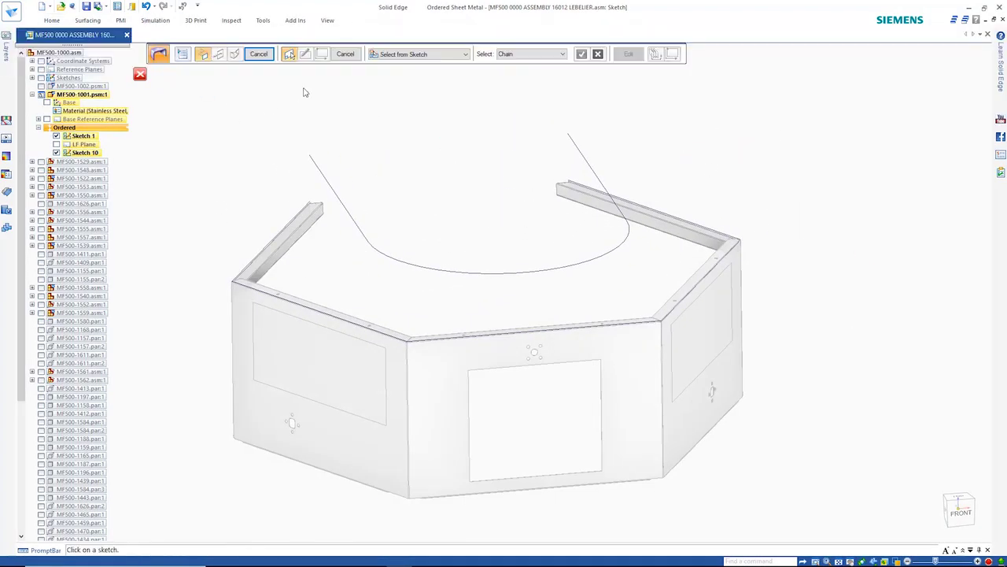
pyautogui.click(436, 189)
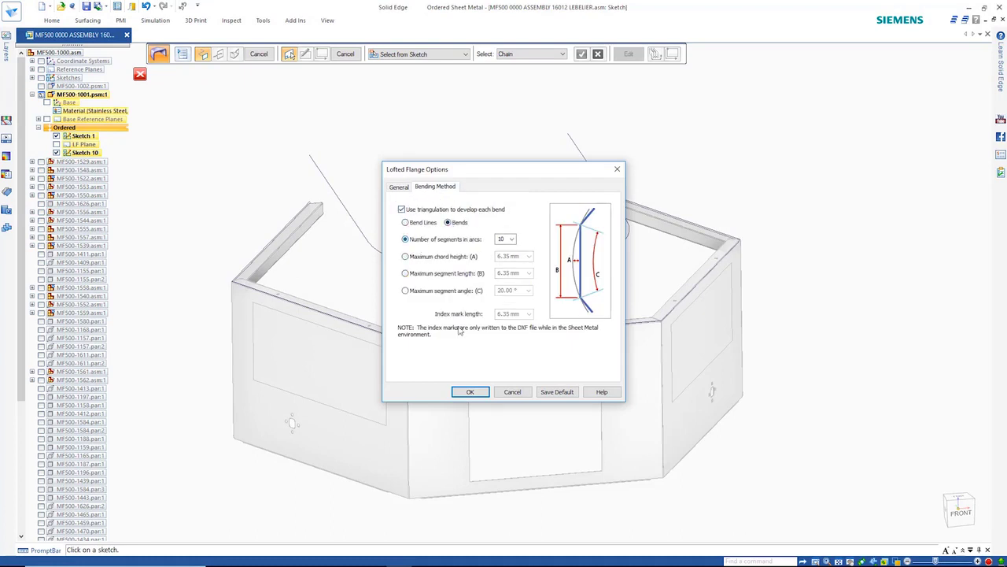
pyautogui.click(470, 391)
# Loft between the U profile and the frame outline at 1.98 mm thickness, mapping both arc ends to the front corners
pyautogui.click(313, 166)
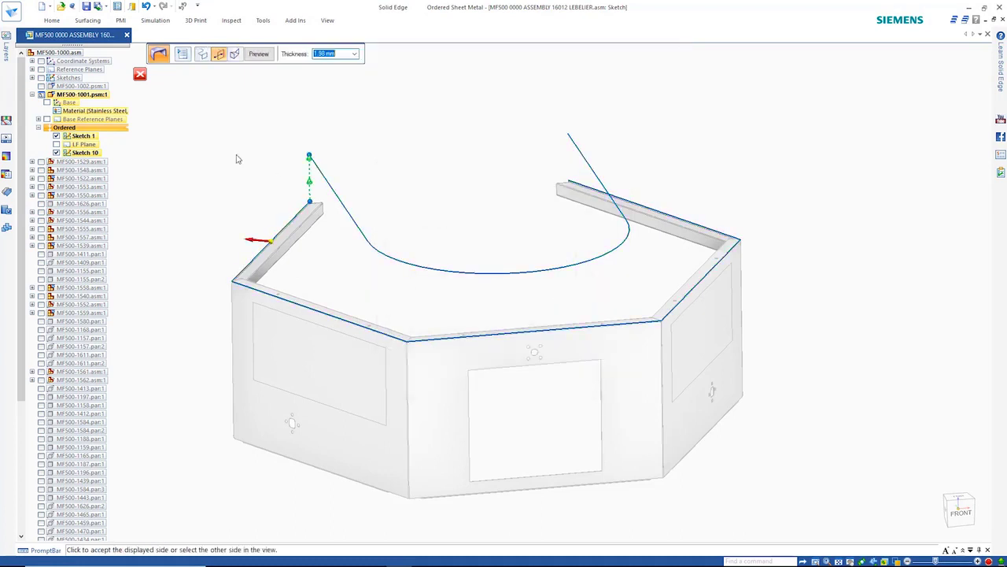
pyautogui.click(218, 54)
pyautogui.rightClick(509, 392)
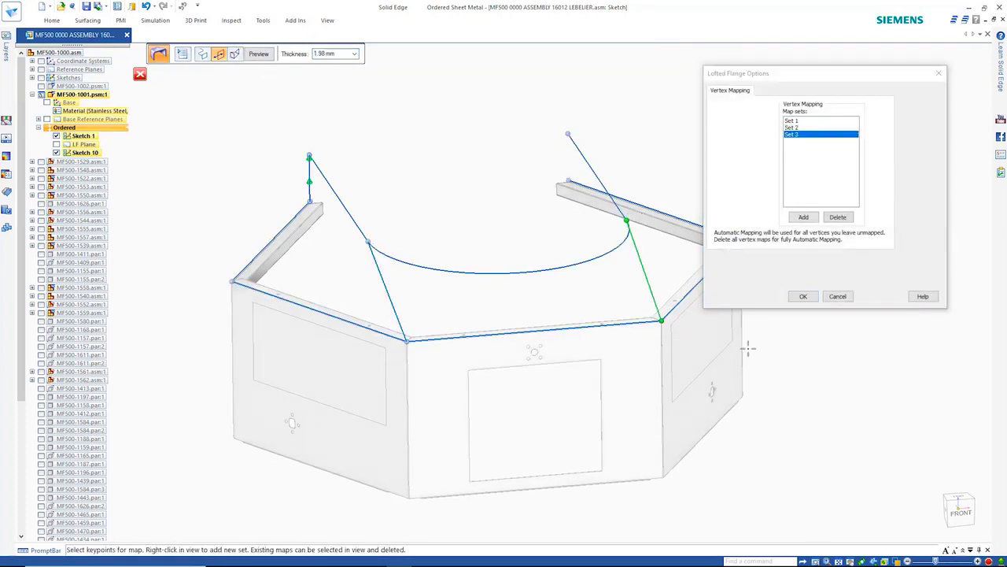
pyautogui.click(803, 296)
# Accept the flange options with bend-only corner relief and spherical auto relief, and finish the lofted flange
pyautogui.moveTo(477, 97); pyautogui.dragTo(423, 119, button='middle')
pyautogui.scroll(6, 421, 283)
pyautogui.scroll(3, 533, 408)
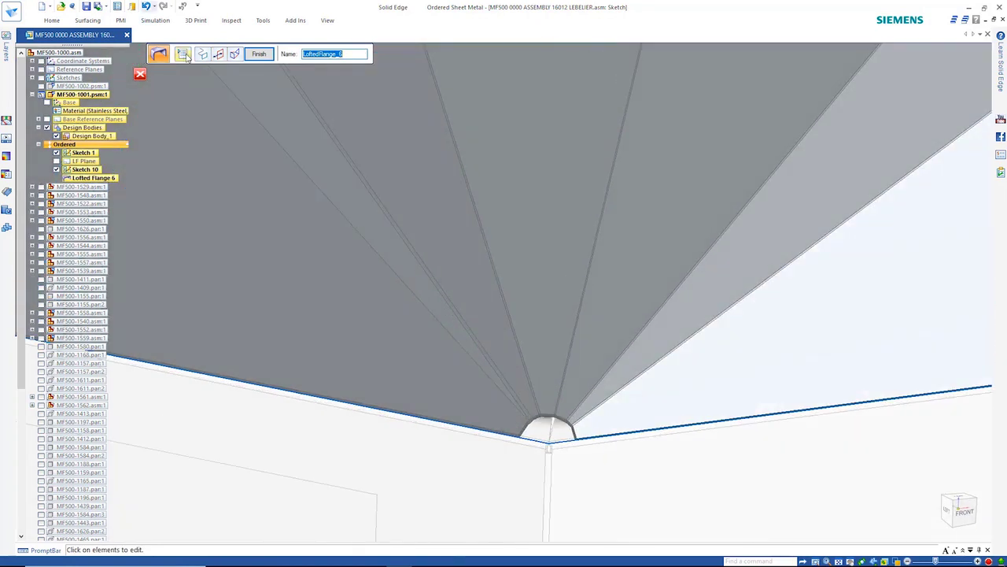
pyautogui.click(184, 56)
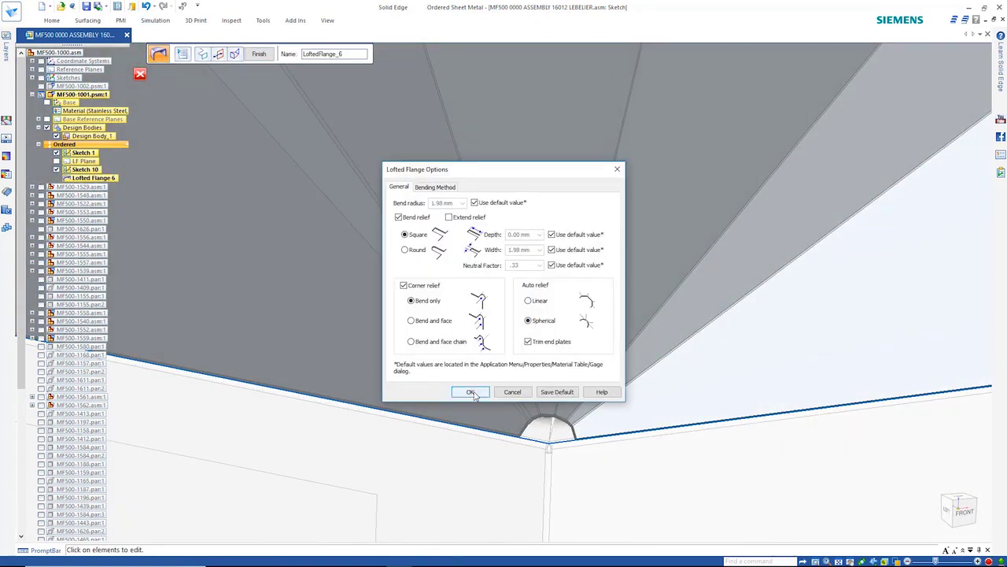
pyautogui.click(470, 392)
pyautogui.click(259, 53)
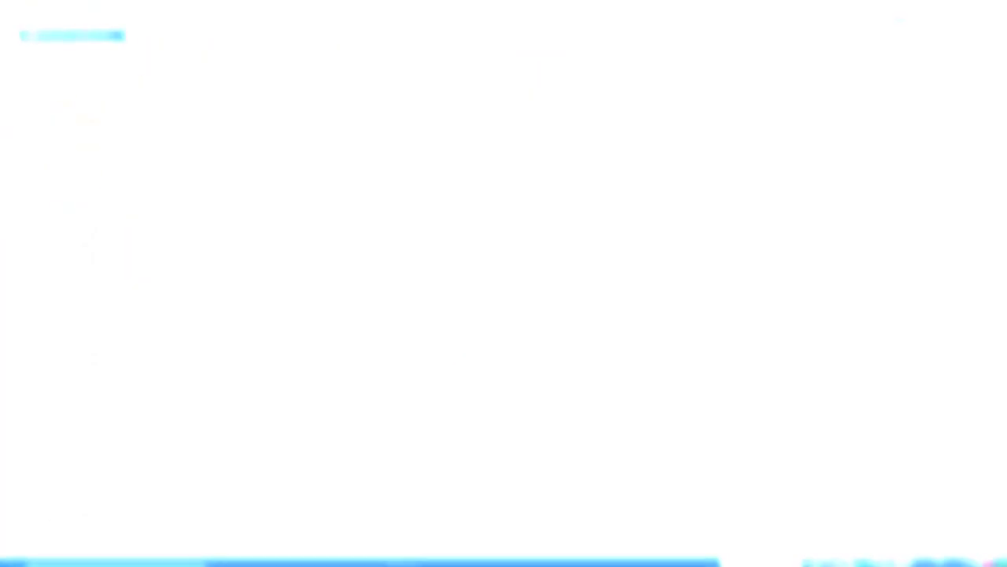
# Place a flat pattern view of the top cover on the drawing sheet at 1:5 scale
pyautogui.press('Escape')
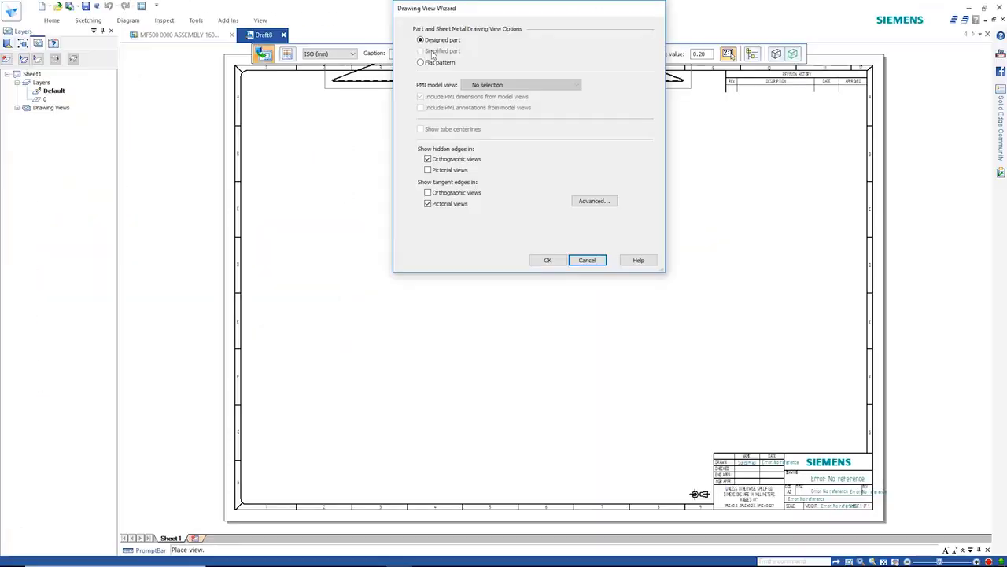
pyautogui.click(547, 260)
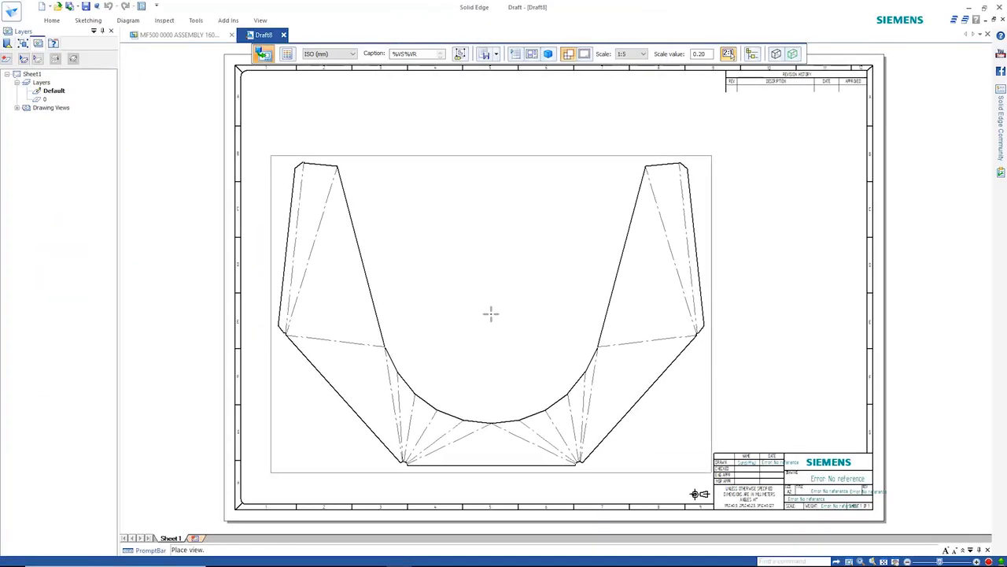
pyautogui.click(491, 283)
pyautogui.click(342, 107)
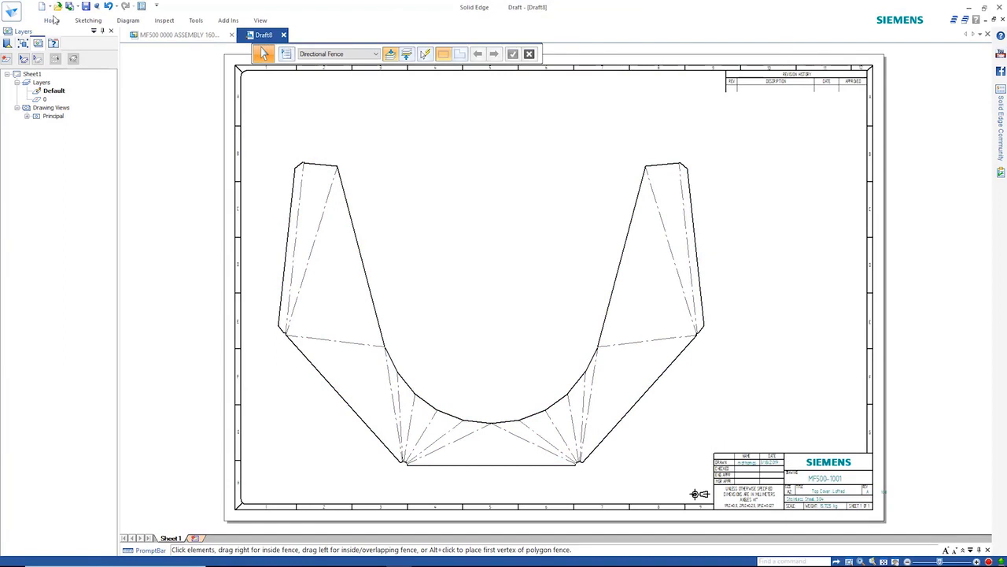
# Add a bend table titled WashTech Top Cover beside the flat pattern, with numbered bend callouts on the view
pyautogui.click(52, 21)
pyautogui.click(260, 44)
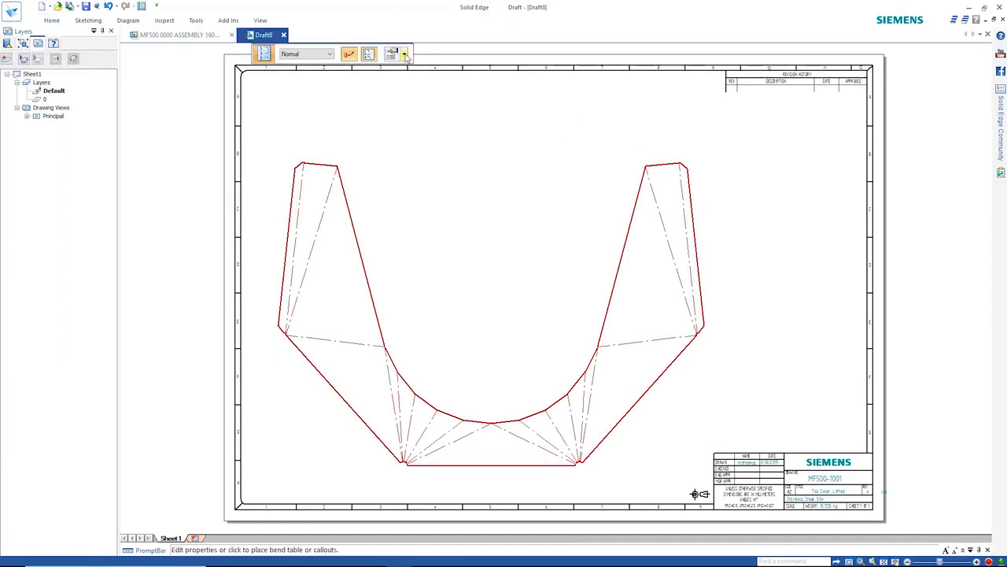
pyautogui.click(711, 149)
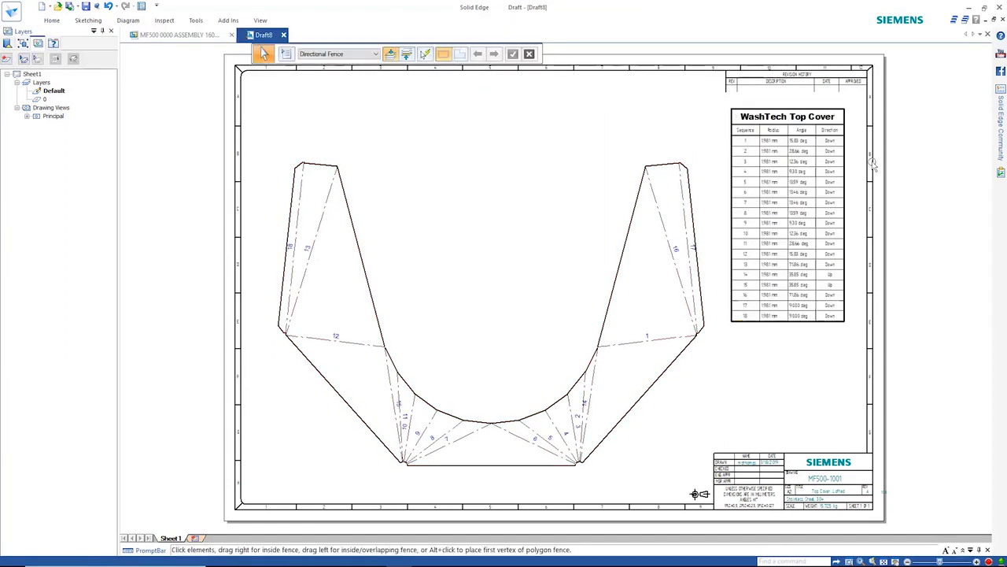
pyautogui.scroll(2, 918, 165)
pyautogui.scroll(2, 919, 165)
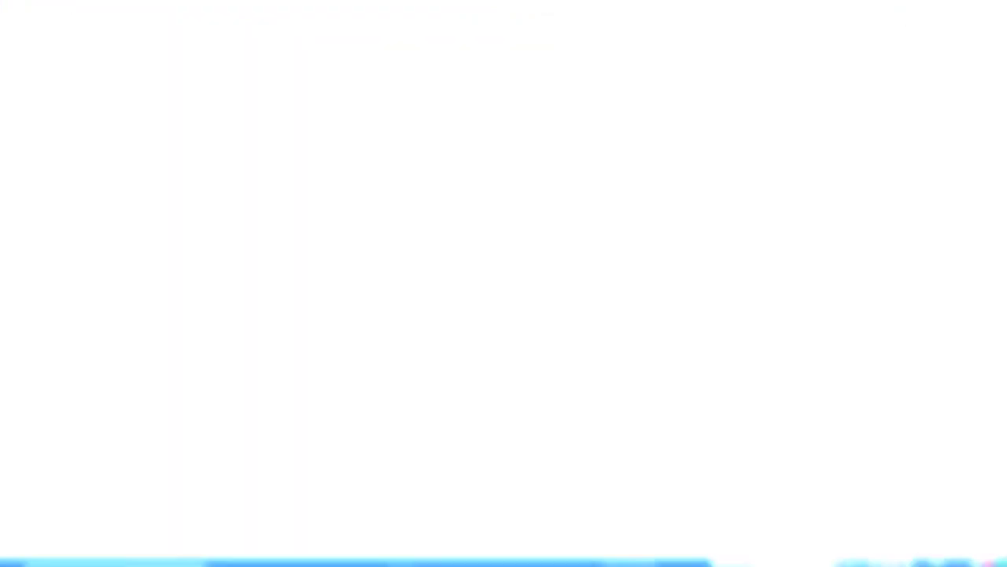
# Return to the assembly, find the component whose name contains 1732, and open it for editing
pyautogui.click(106, 37)
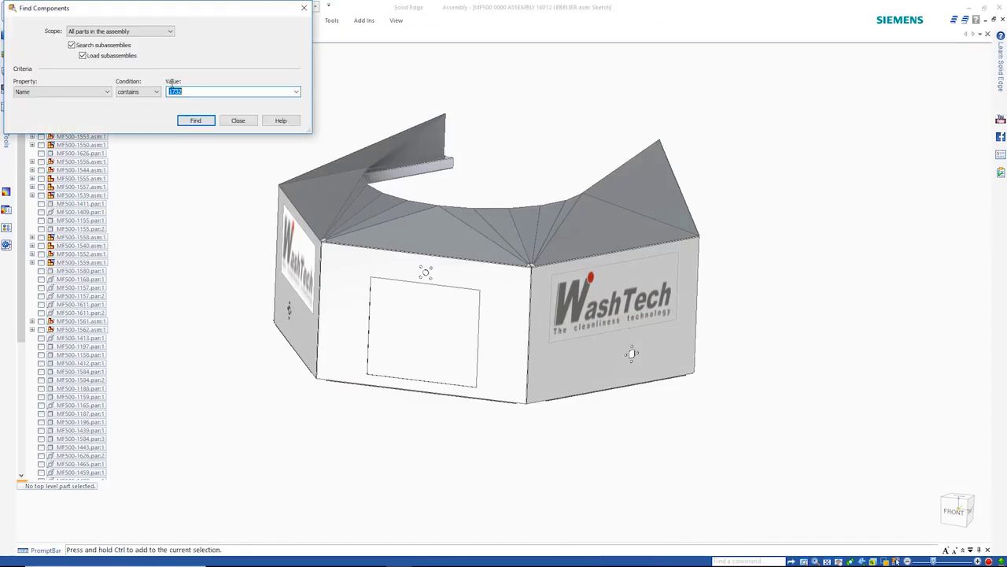
pyautogui.click(196, 121)
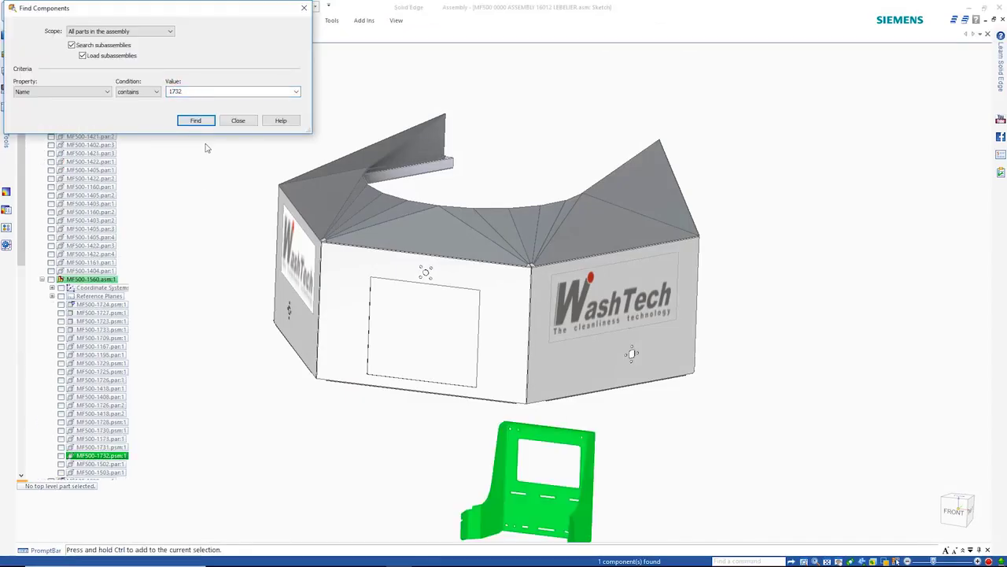
pyautogui.click(239, 122)
pyautogui.rightClick(217, 185)
pyautogui.click(236, 203)
# Apply a circular bend bulge relief, 8 mm wide and 4 mm deep, to the bracket's two near bend ends
pyautogui.moveTo(634, 310); pyautogui.dragTo(845, 304, button='middle')
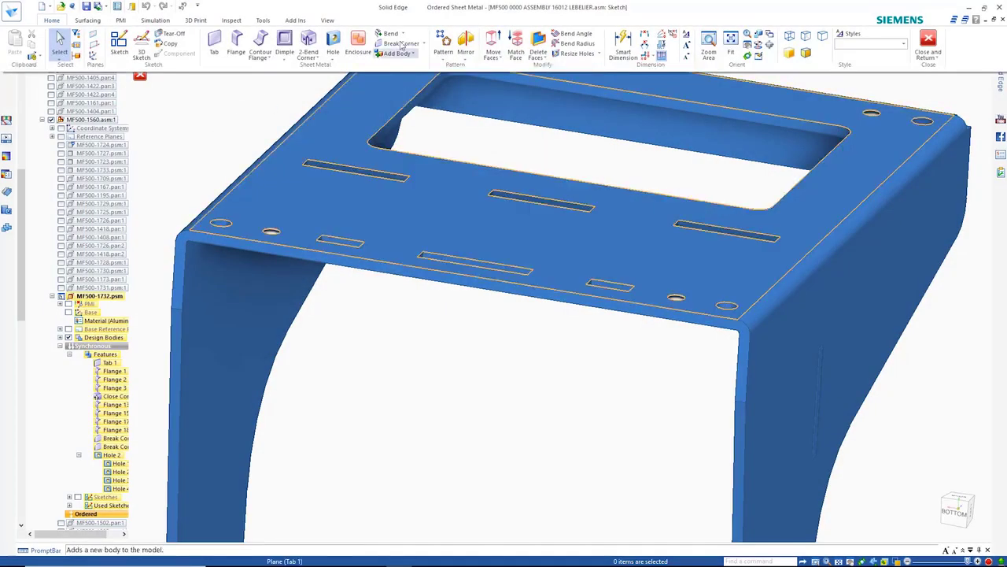
pyautogui.click(402, 34)
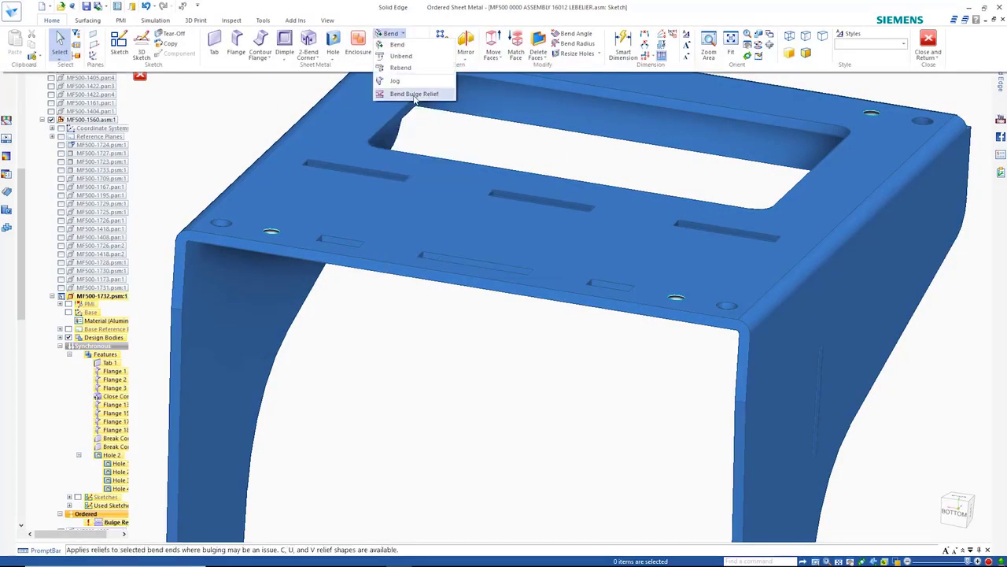
pyautogui.click(415, 94)
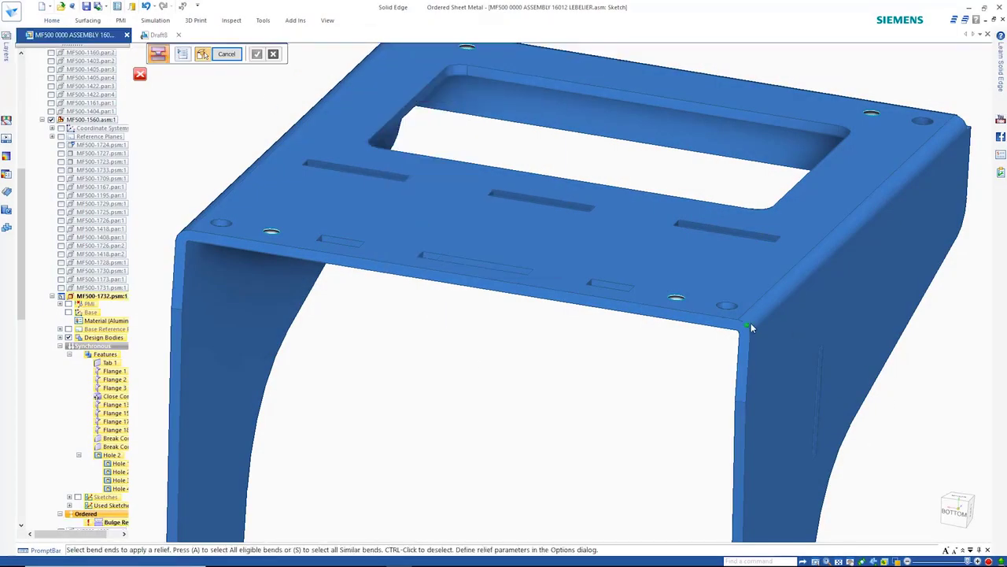
pyautogui.click(182, 53)
pyautogui.moveTo(276, 10); pyautogui.dragTo(498, 168)
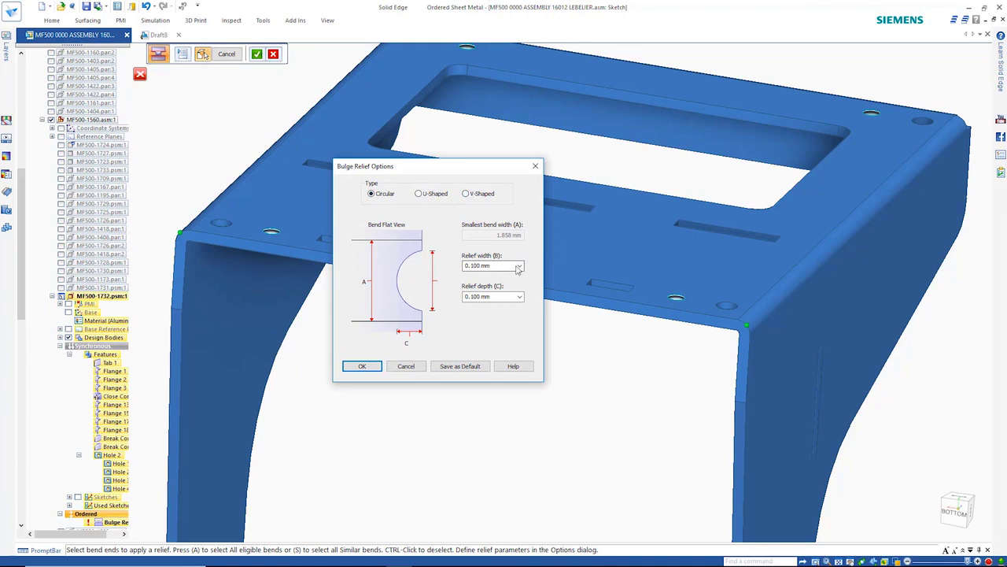
pyautogui.click(519, 296)
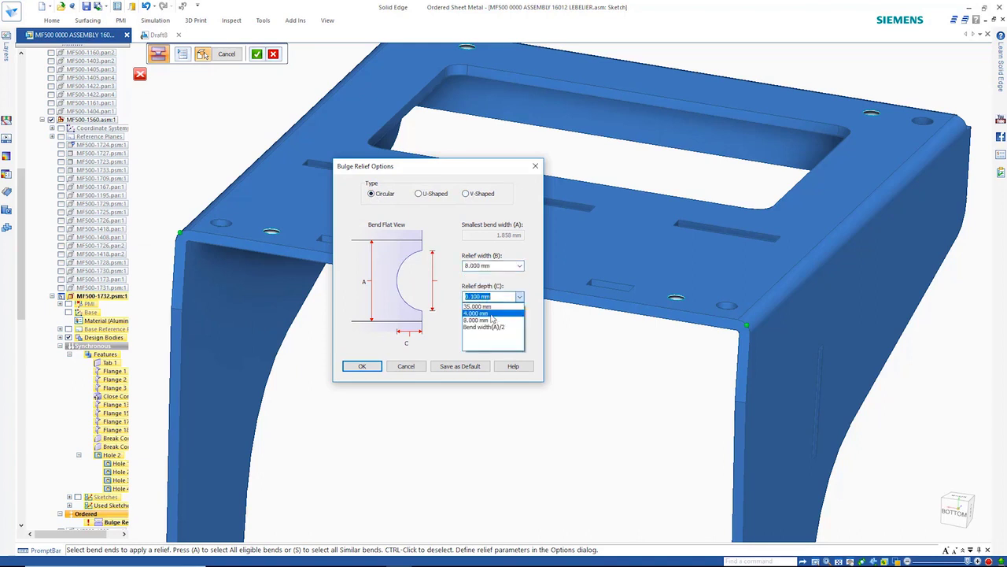
pyautogui.click(492, 315)
pyautogui.click(363, 366)
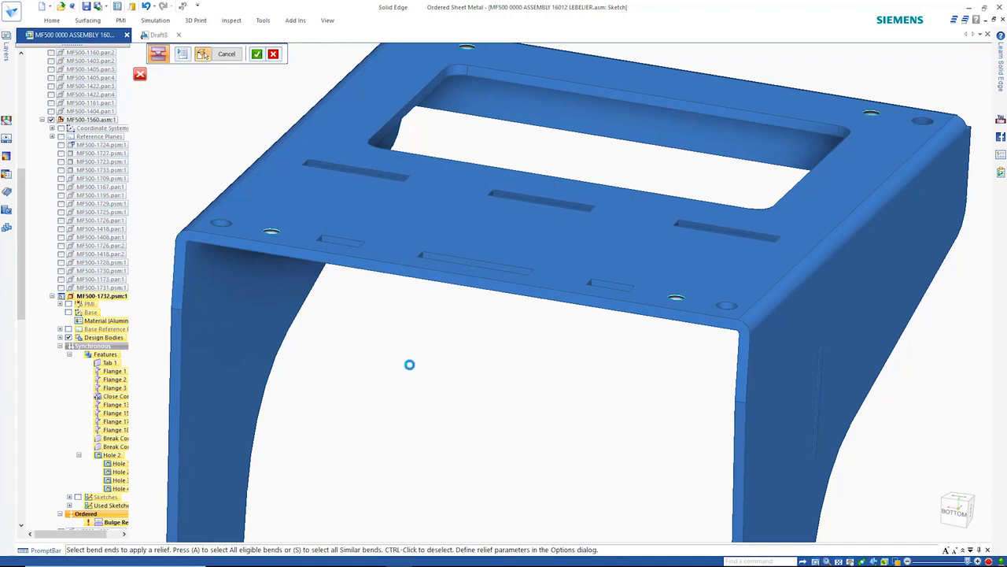
pyautogui.rightClick(410, 365)
# Open the 3D Compare tool and load MF500-1900.par as the reference model
pyautogui.scroll(5, 749, 330)
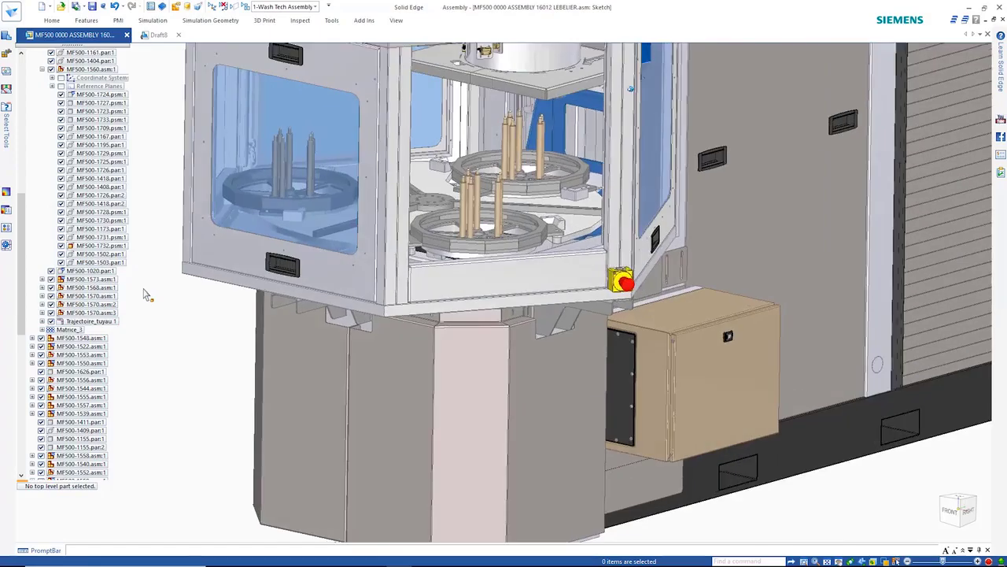
pyautogui.scroll(5, 666, 300)
pyautogui.scroll(1, 666, 305)
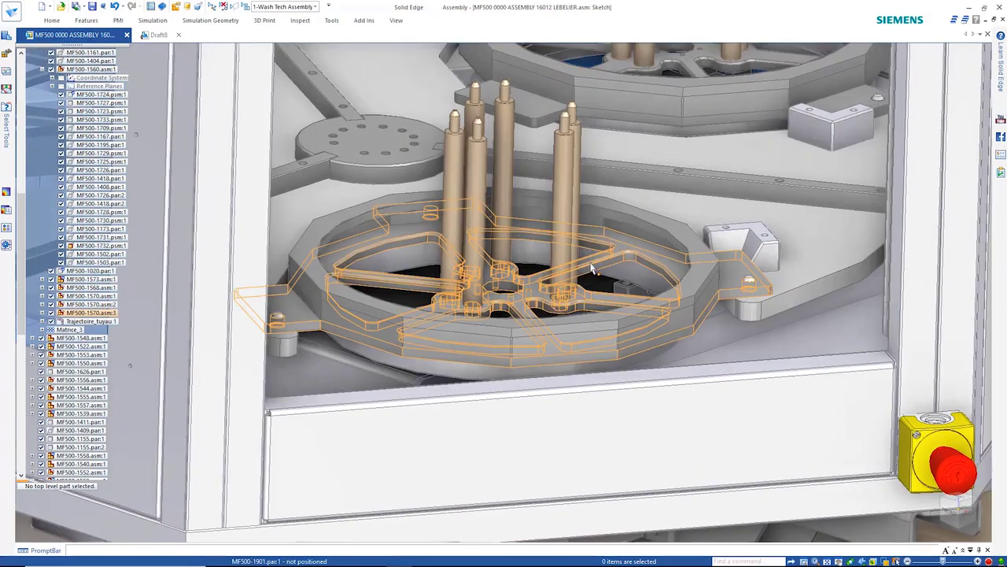
pyautogui.click(11, 10)
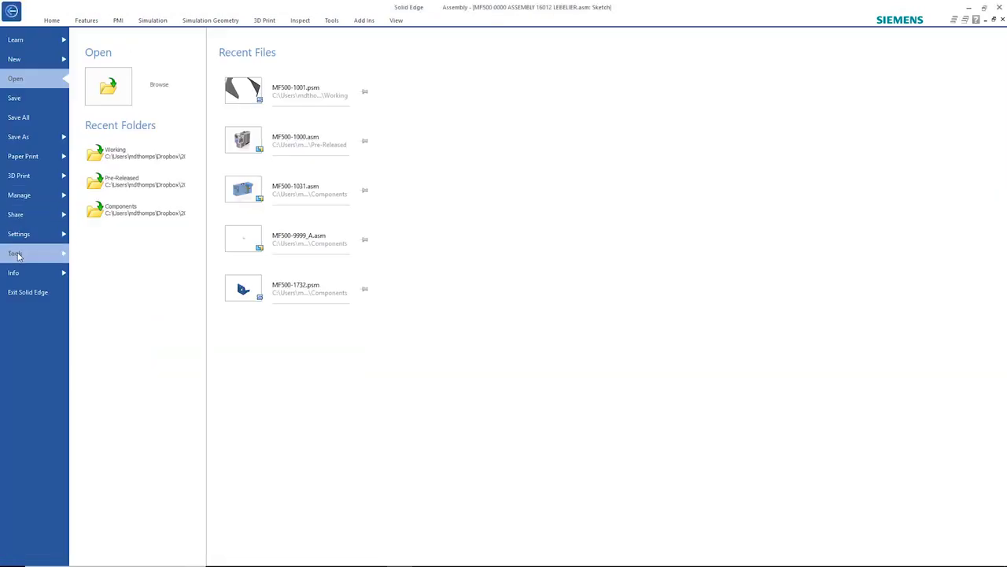
pyautogui.click(16, 253)
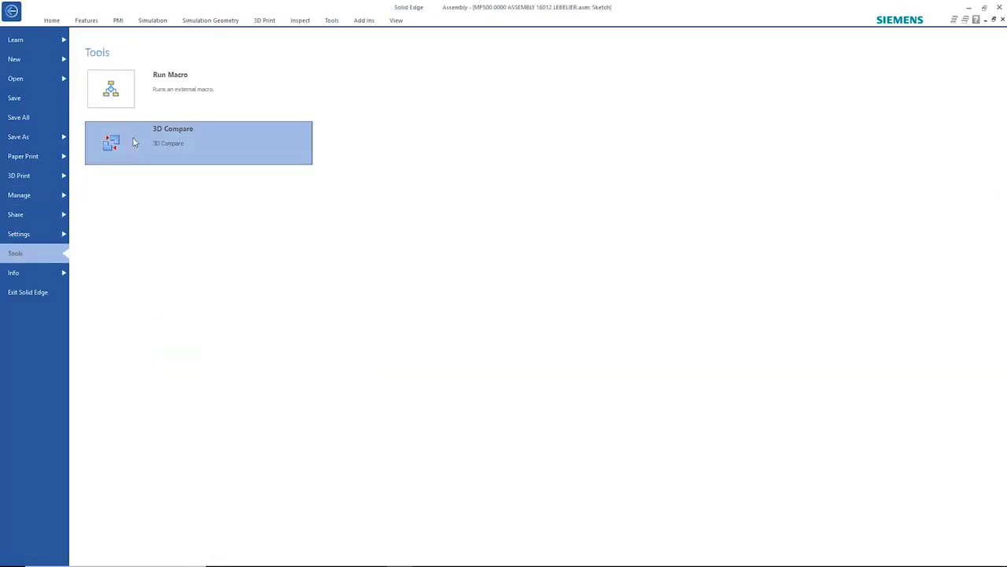
pyautogui.click(133, 142)
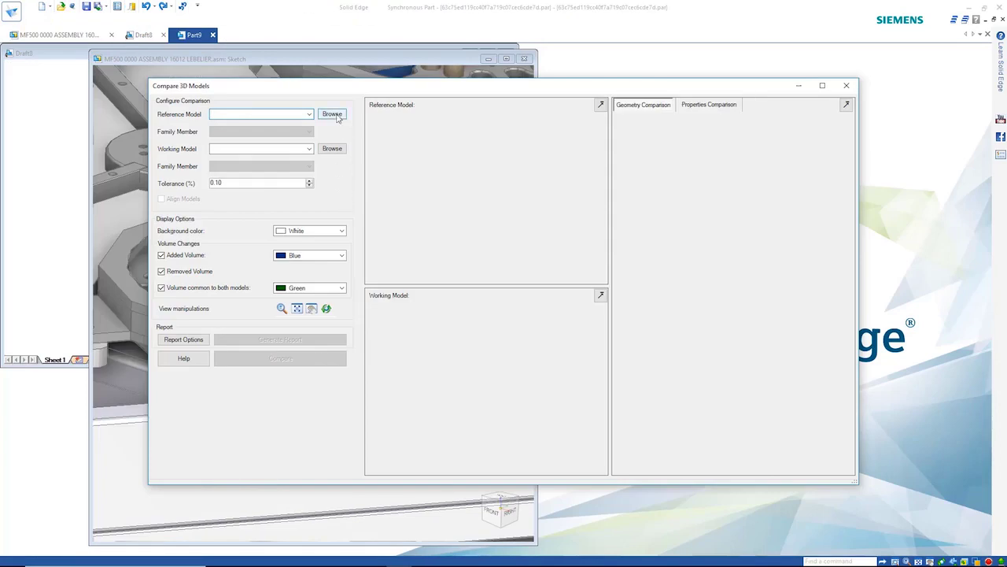
pyautogui.click(332, 114)
pyautogui.doubleClick(410, 132)
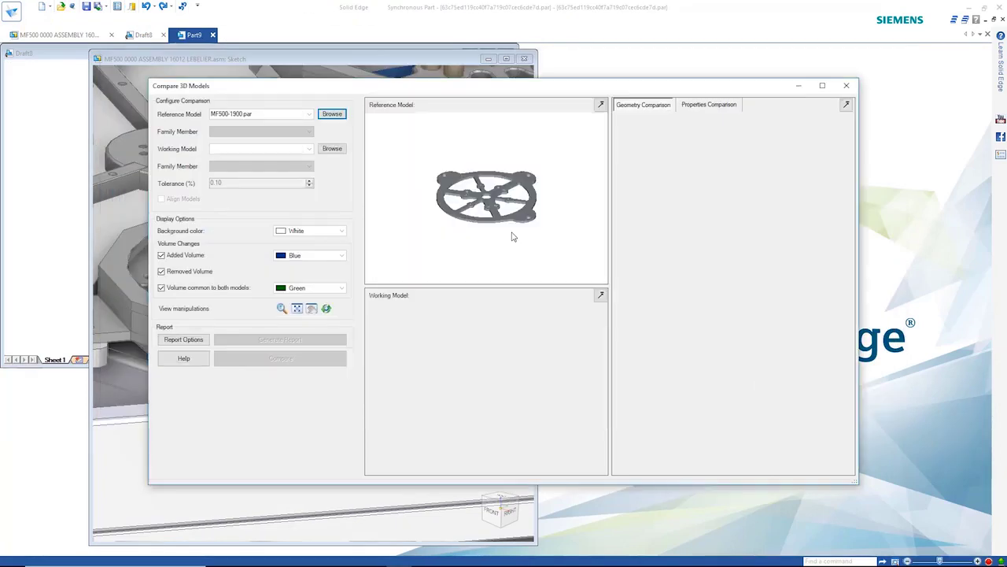
# Load MF500-2900.par as the working model for the comparison
pyautogui.click(332, 148)
pyautogui.click(265, 196)
pyautogui.click(813, 410)
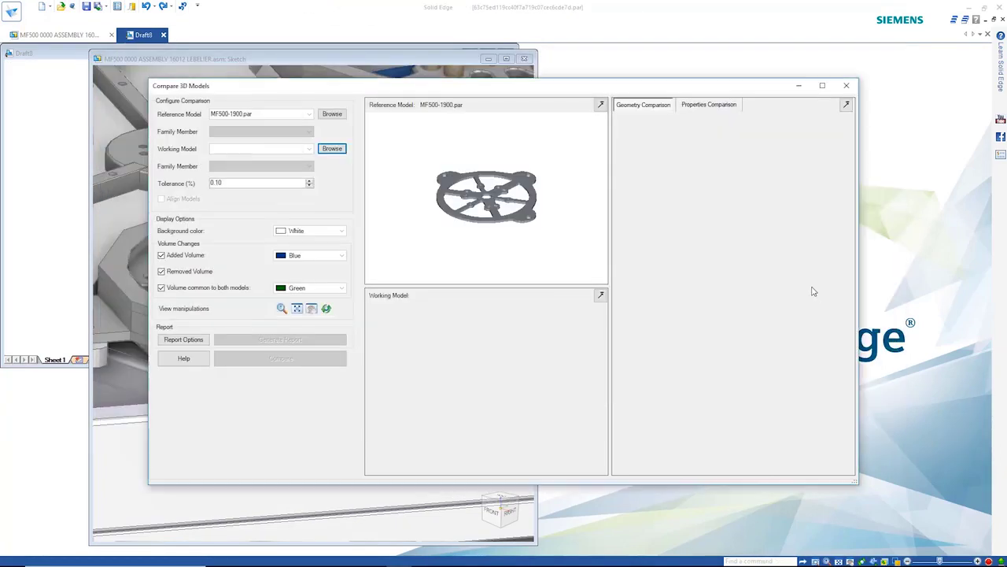
# Colour the volume common to both models Steel (red hot) and run the comparison
pyautogui.click(341, 289)
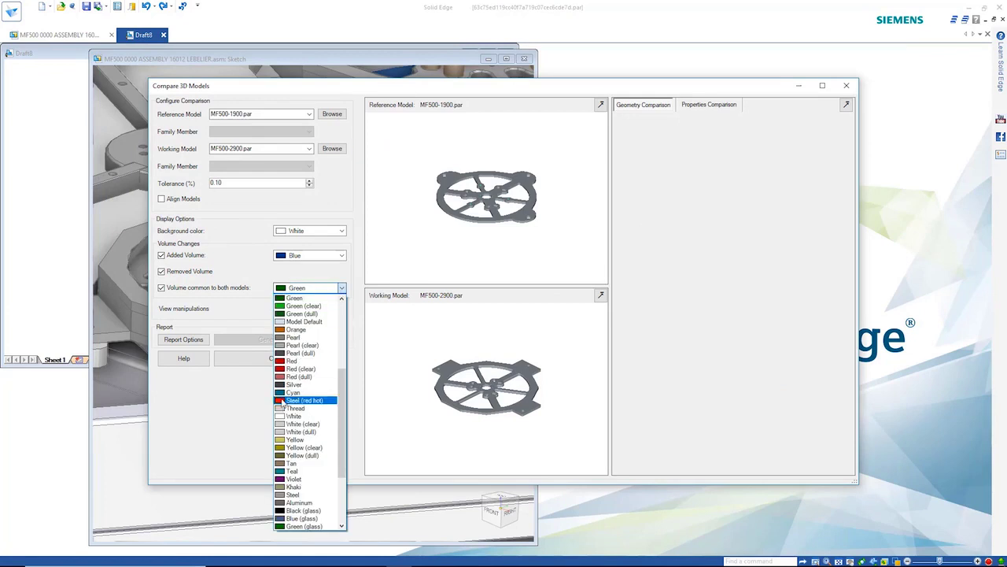
pyautogui.click(299, 400)
pyautogui.click(281, 359)
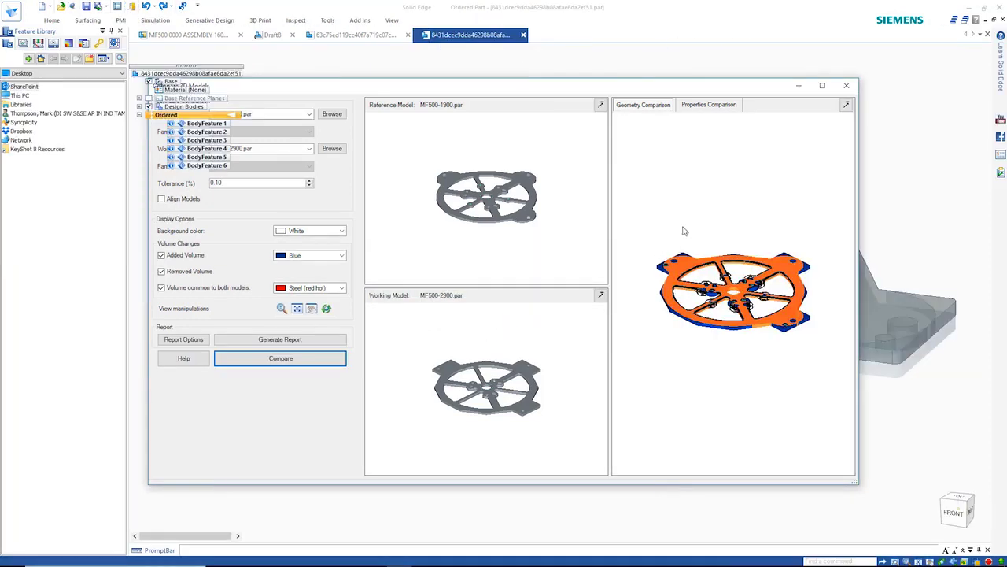
# Examine the geometry differences between the two parts and compare their material and physical properties
pyautogui.scroll(5, 733, 218)
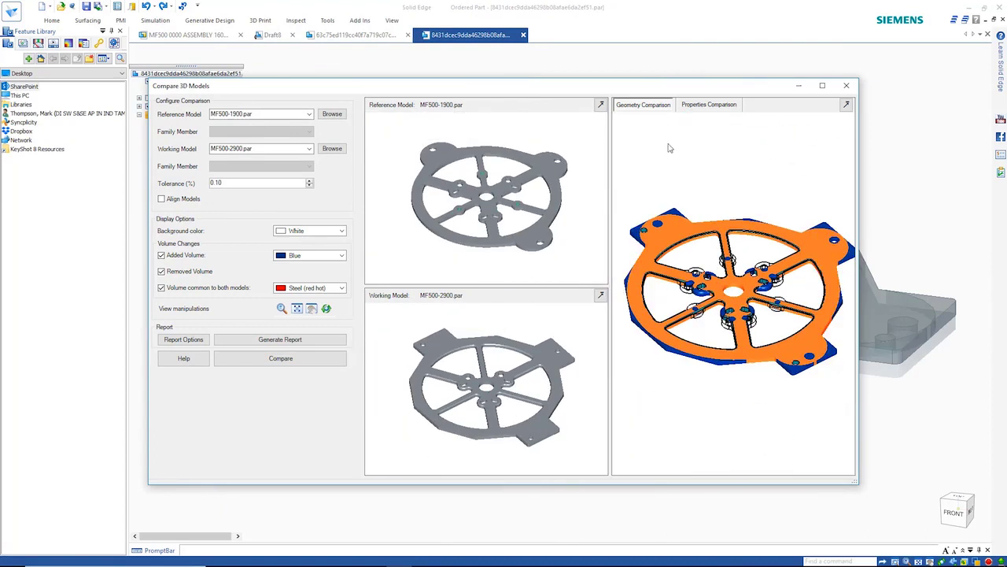
pyautogui.click(714, 106)
pyautogui.moveTo(849, 142); pyautogui.dragTo(844, 356)
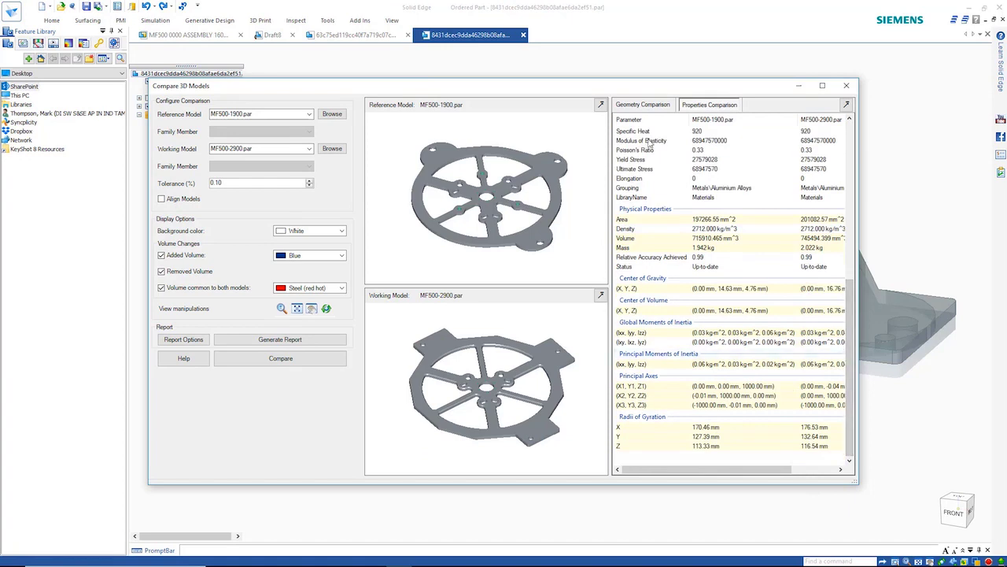
pyautogui.click(646, 104)
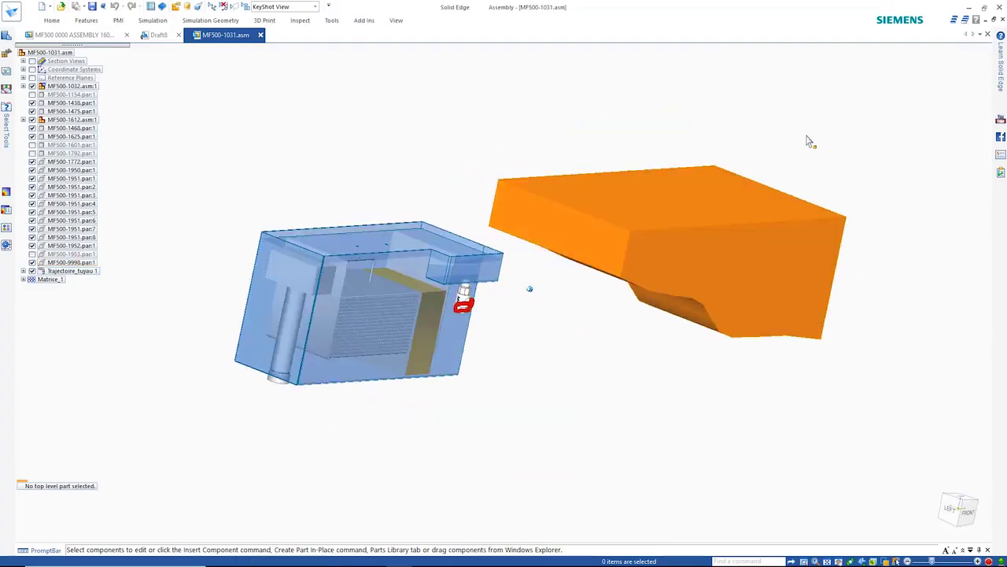
# Send the MF500-1031 assembly to KeyShot for rendering
pyautogui.moveTo(807, 137); pyautogui.dragTo(587, 112, button='middle')
pyautogui.click(332, 22)
pyautogui.click(658, 46)
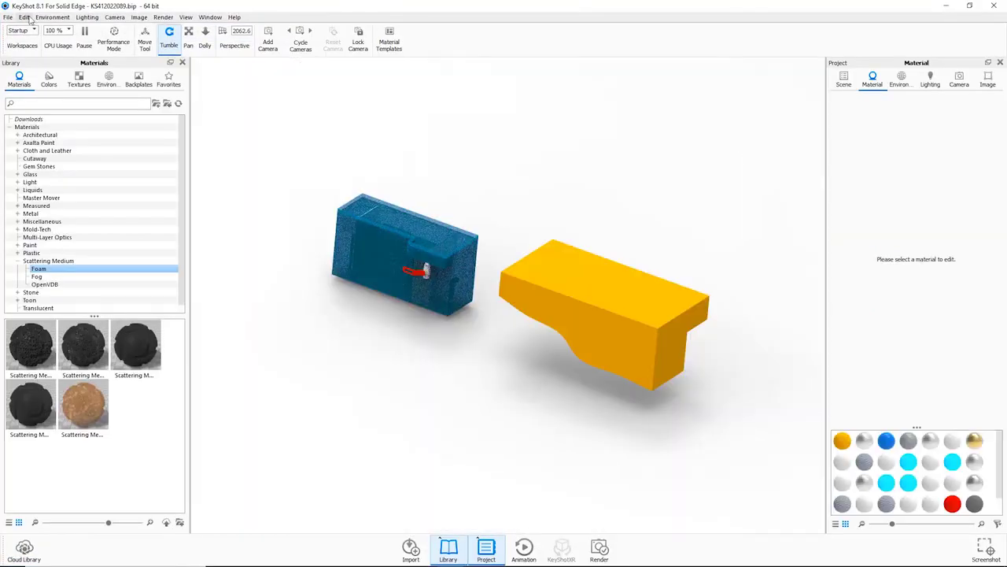
pyautogui.click(23, 16)
pyautogui.moveTo(79, 56)
pyautogui.click(140, 119)
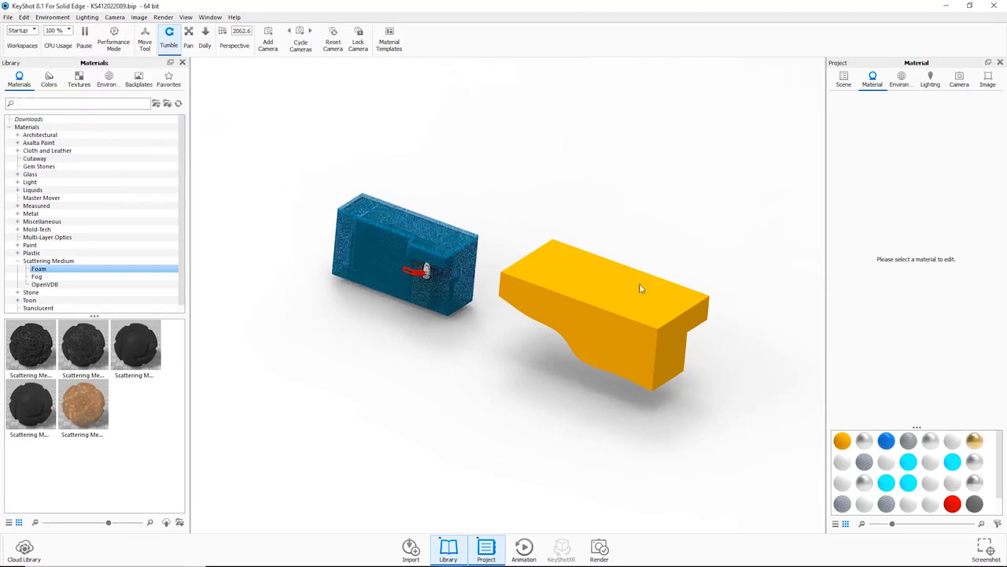
# Change the orange block's material type to Cutaway, using the Color caps style
pyautogui.click(967, 136)
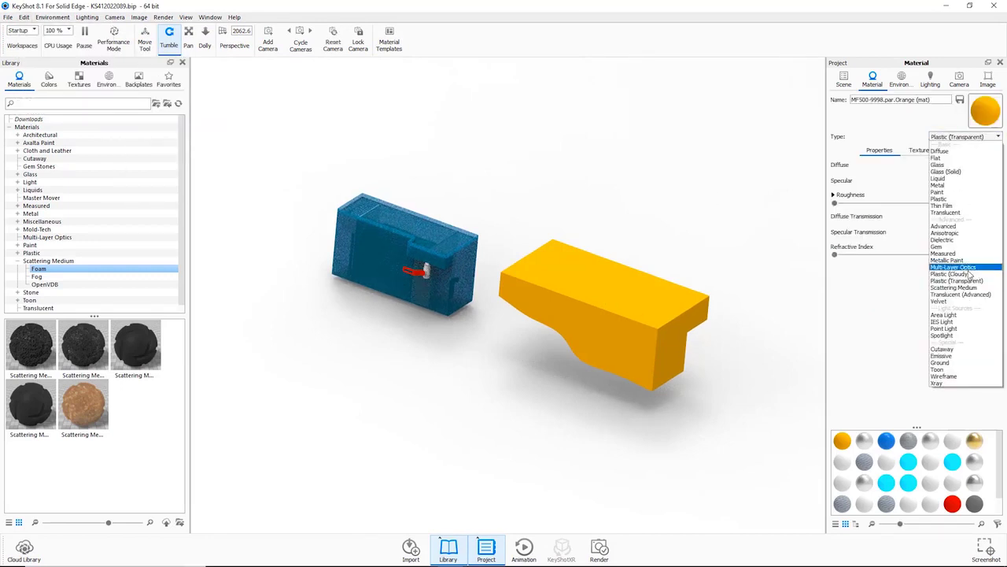
pyautogui.click(966, 351)
pyautogui.click(835, 201)
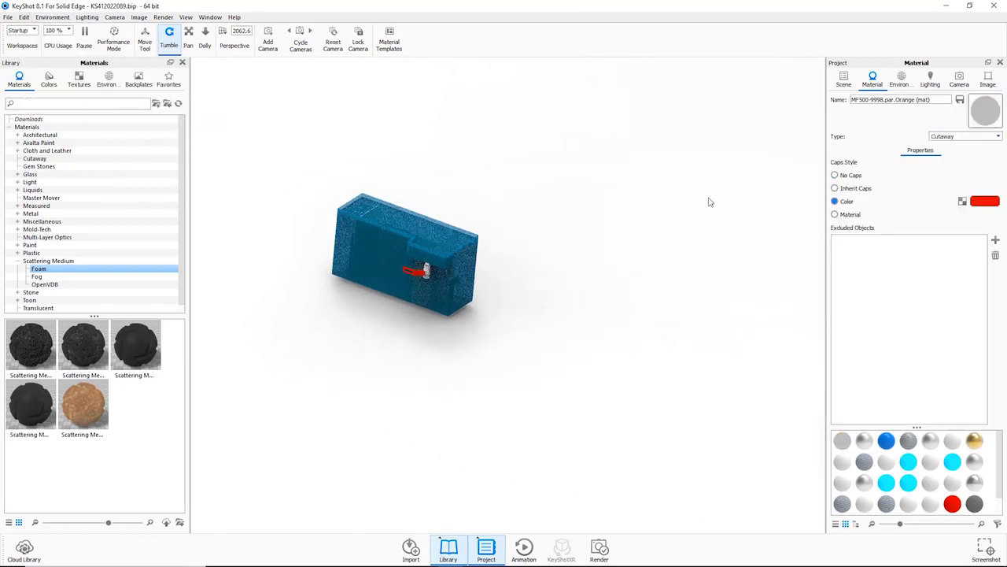
# Set the camera's perspective value to 40
pyautogui.write('4')
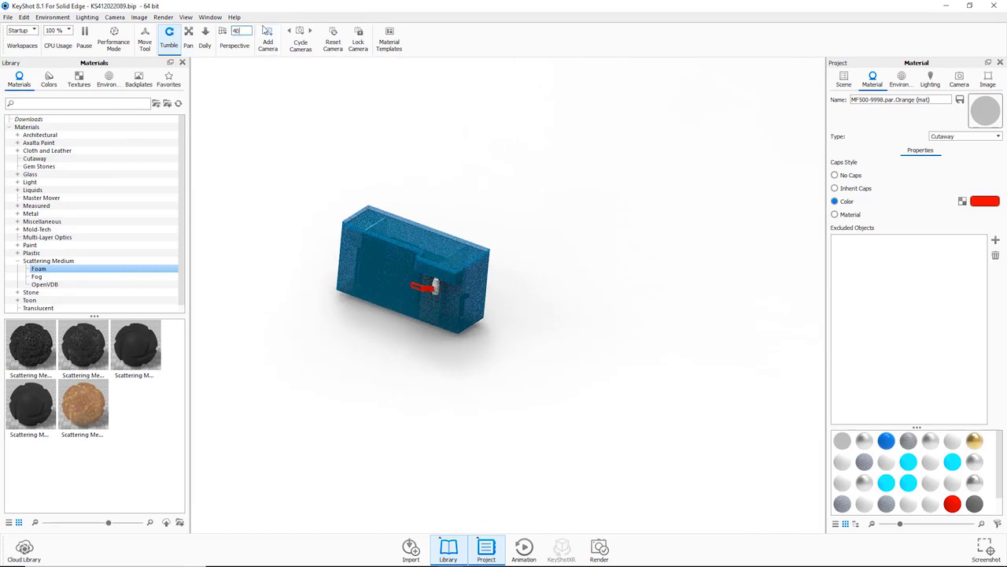
pyautogui.write('0')
pyautogui.press('Return')
# Move the cutaway block MF500-9998.par:1 along X to about -0.94 so that it cuts through the tank
pyautogui.click(843, 80)
pyautogui.click(847, 132)
pyautogui.scroll(-3, 917, 238)
pyautogui.click(918, 238)
pyautogui.click(915, 305)
pyautogui.click(922, 326)
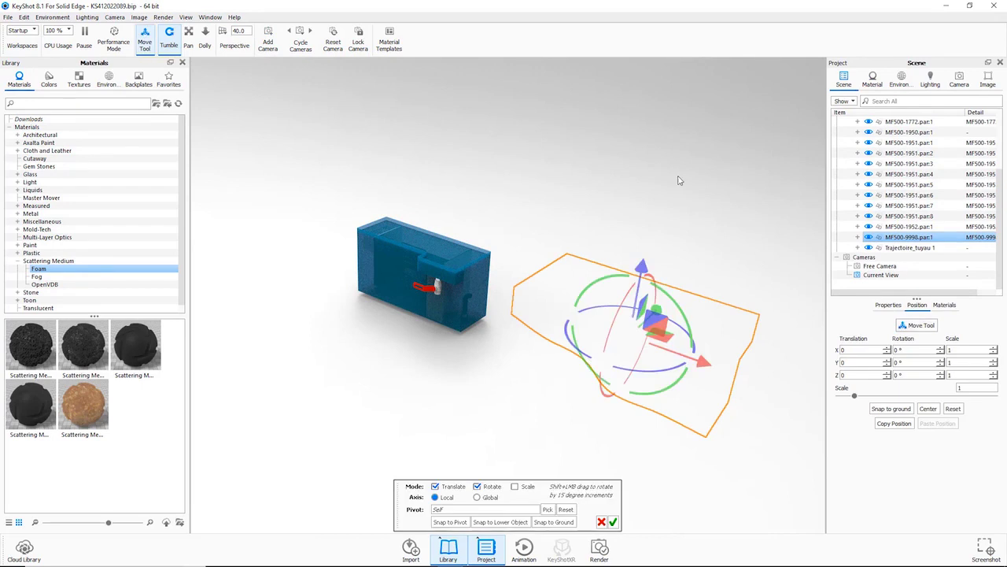
pyautogui.scroll(6, 566, 172)
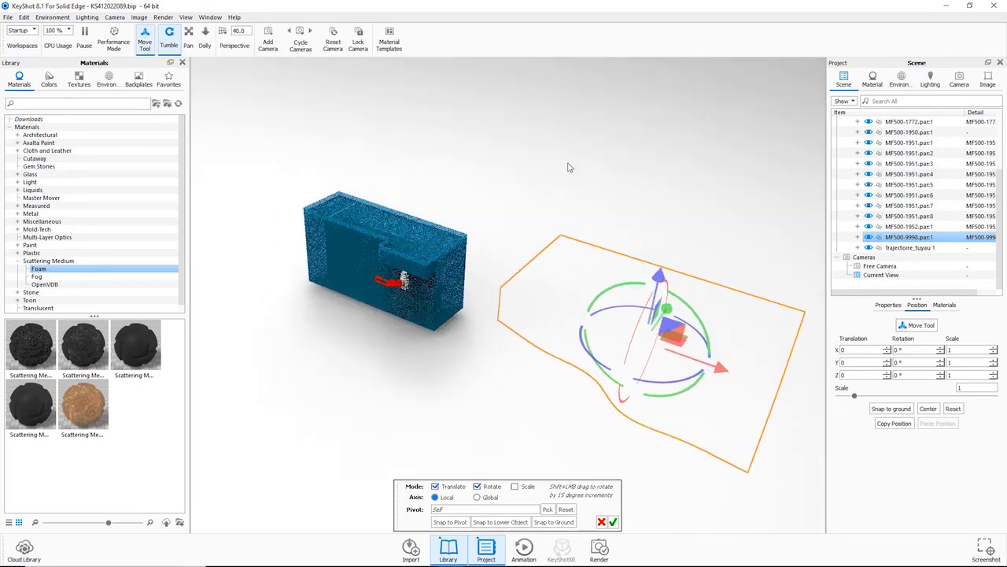
pyautogui.moveTo(789, 380); pyautogui.dragTo(508, 286)
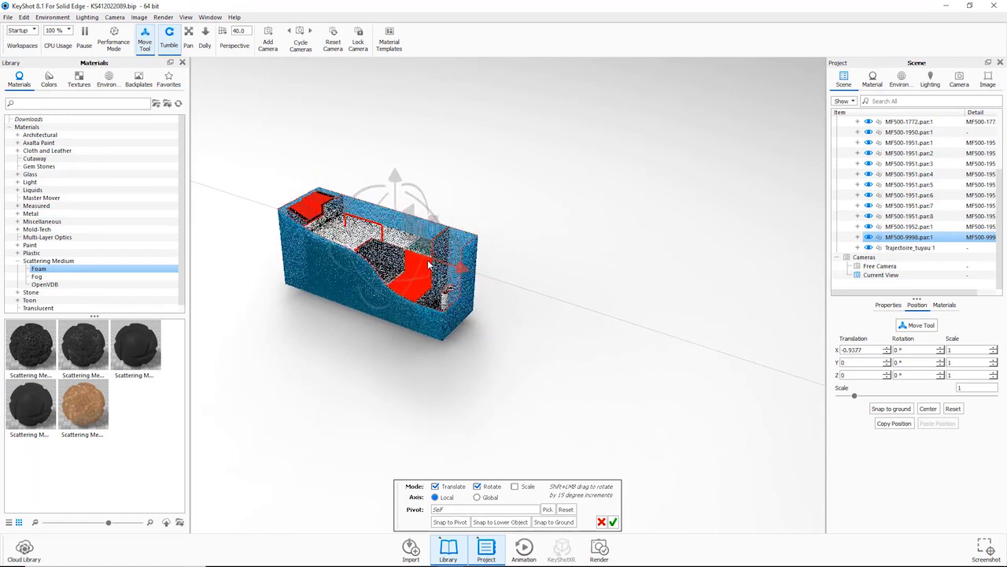
pyautogui.moveTo(429, 266); pyautogui.dragTo(426, 265)
pyautogui.moveTo(672, 155); pyautogui.dragTo(709, 189)
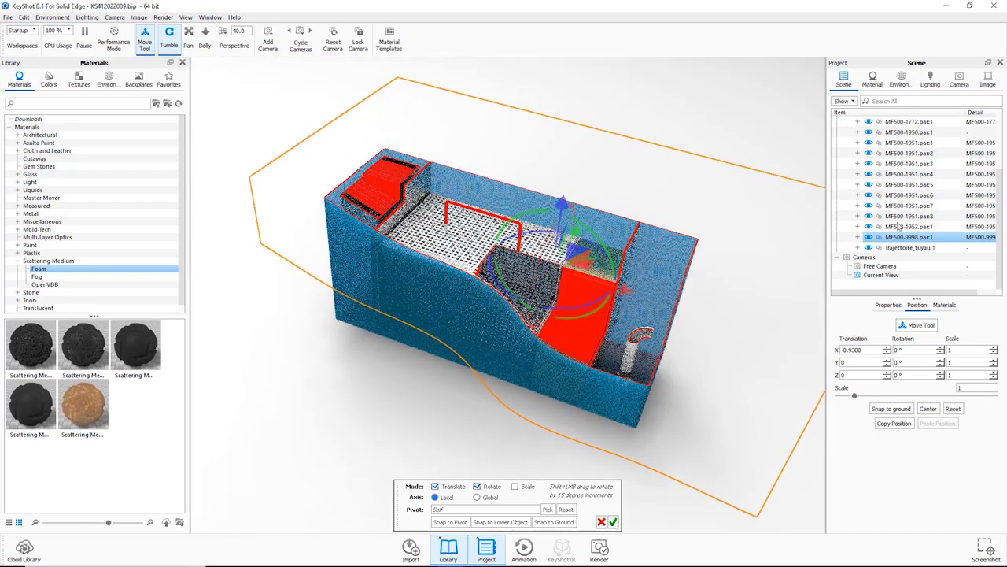
# Exclude MF500-1612.asm:1 from the cutaway and end the move operation
pyautogui.click(875, 80)
pyautogui.click(995, 242)
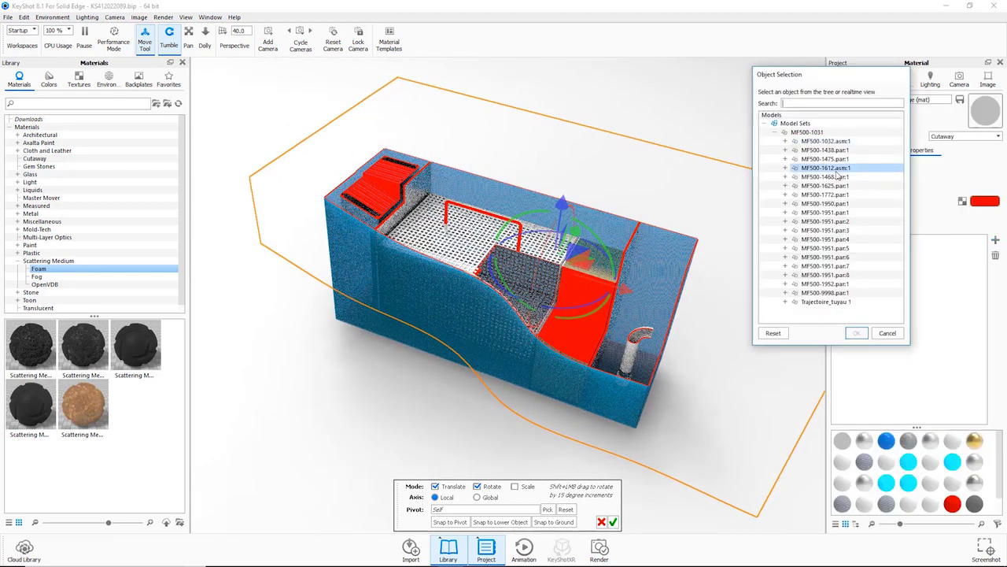
pyautogui.click(825, 168)
pyautogui.click(856, 332)
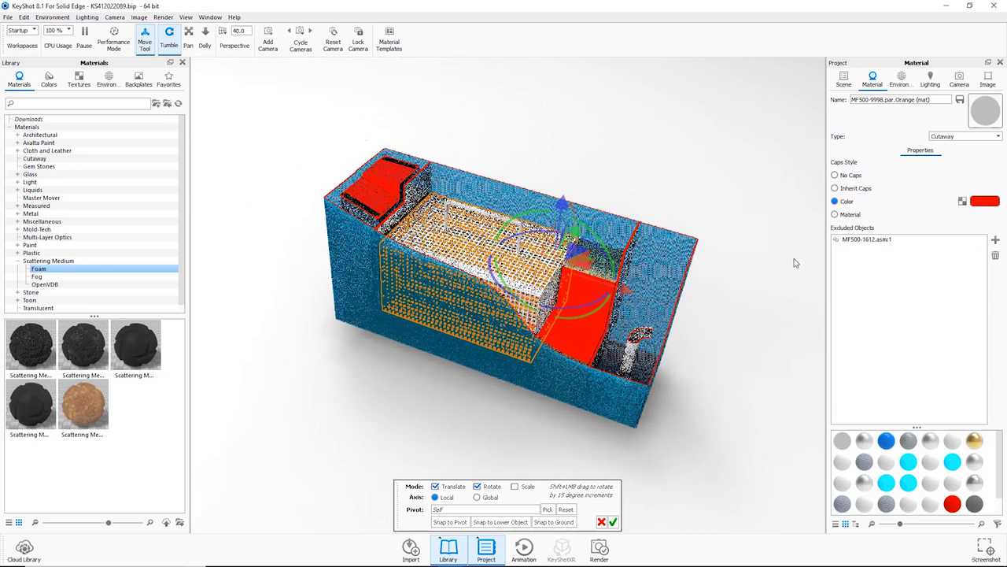
pyautogui.press('Escape')
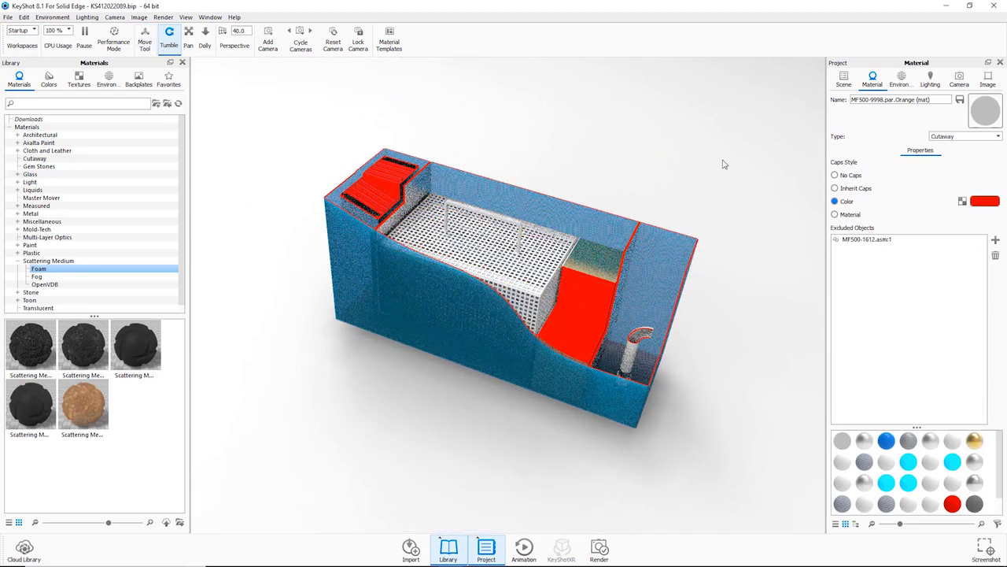
# Apply the Brass Polished metal material to the perforated basket
pyautogui.click(17, 213)
pyautogui.moveTo(31, 343); pyautogui.dragTo(556, 227)
pyautogui.click(18, 215)
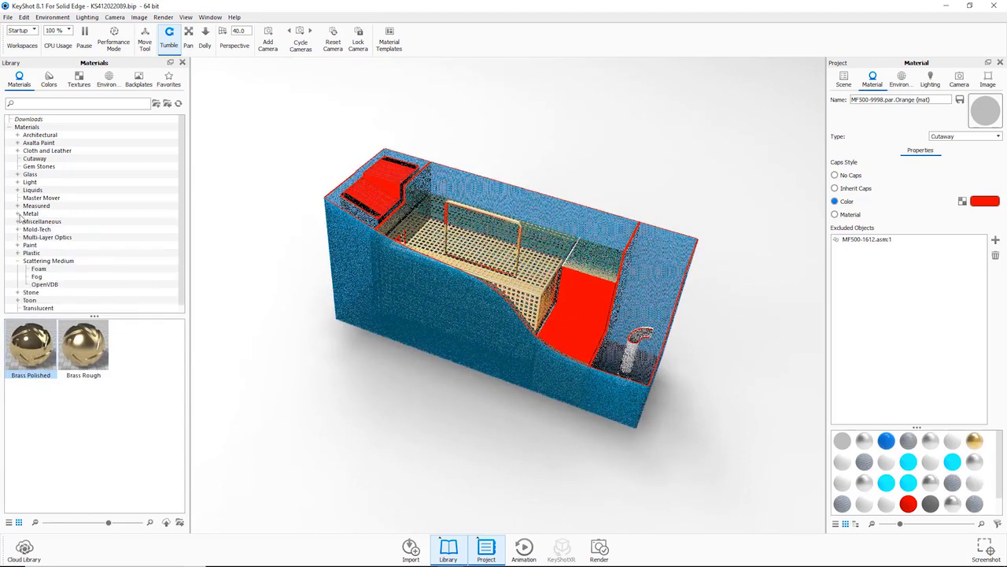
# Give the cut block beside the basket black foam and the slatted plates brown foam, with the cutaway set to Inherit Caps
pyautogui.click(38, 269)
pyautogui.moveTo(542, 289); pyautogui.dragTo(586, 269)
pyautogui.click(836, 189)
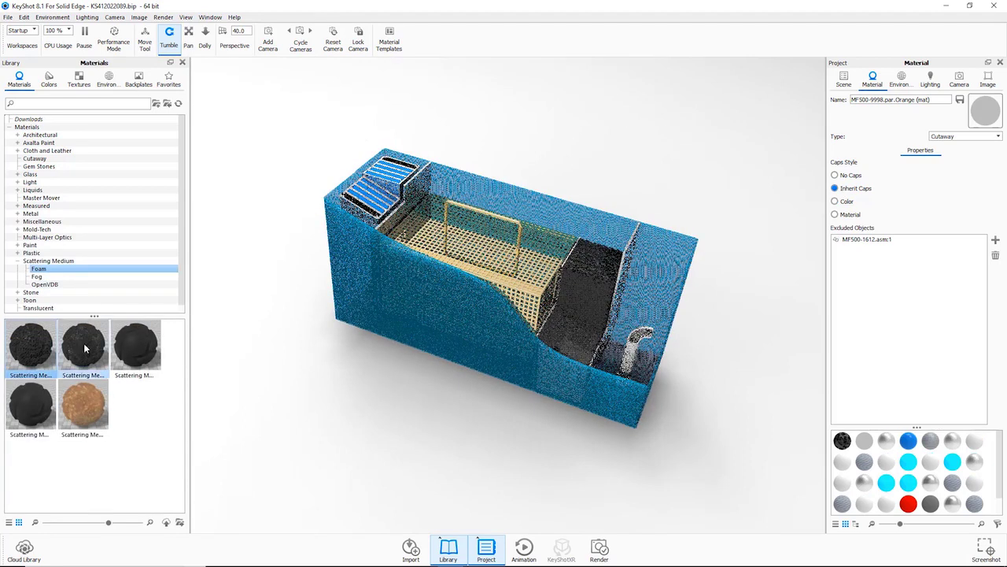
pyautogui.moveTo(86, 404); pyautogui.dragTo(400, 238)
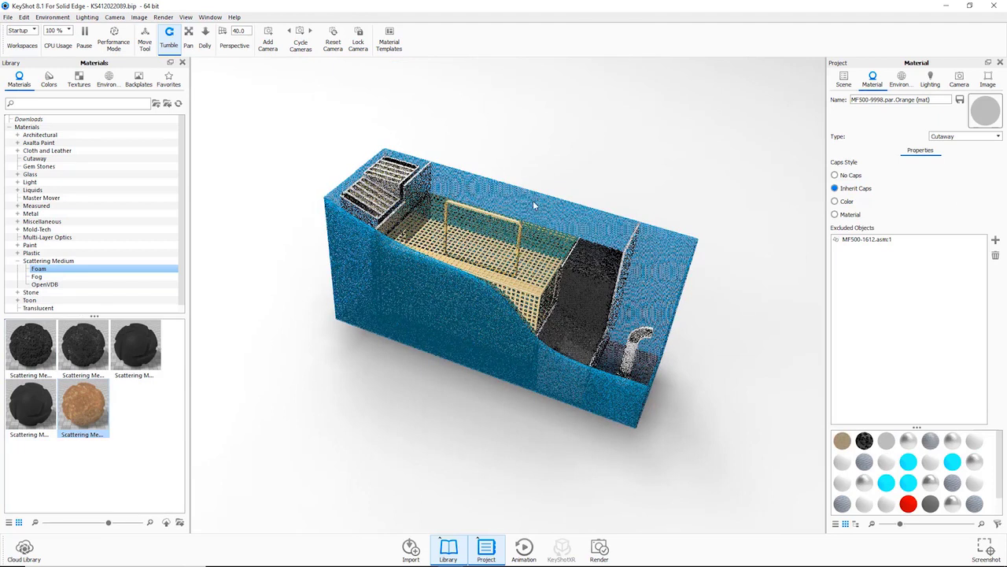